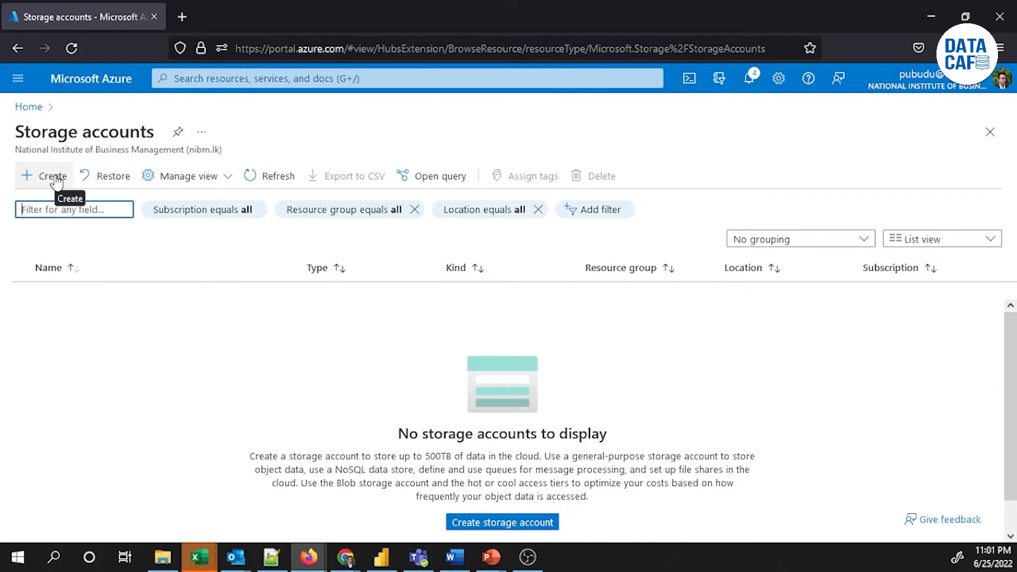
# - Start creating a new storage account in the datacaferg resource group
pyautogui.click(533, 523)
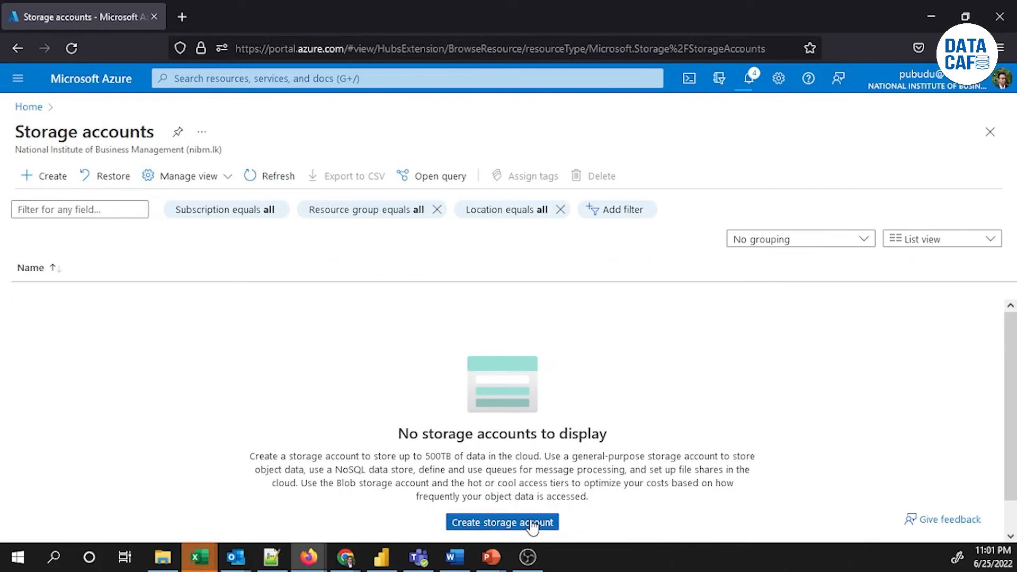
pyautogui.click(999, 118)
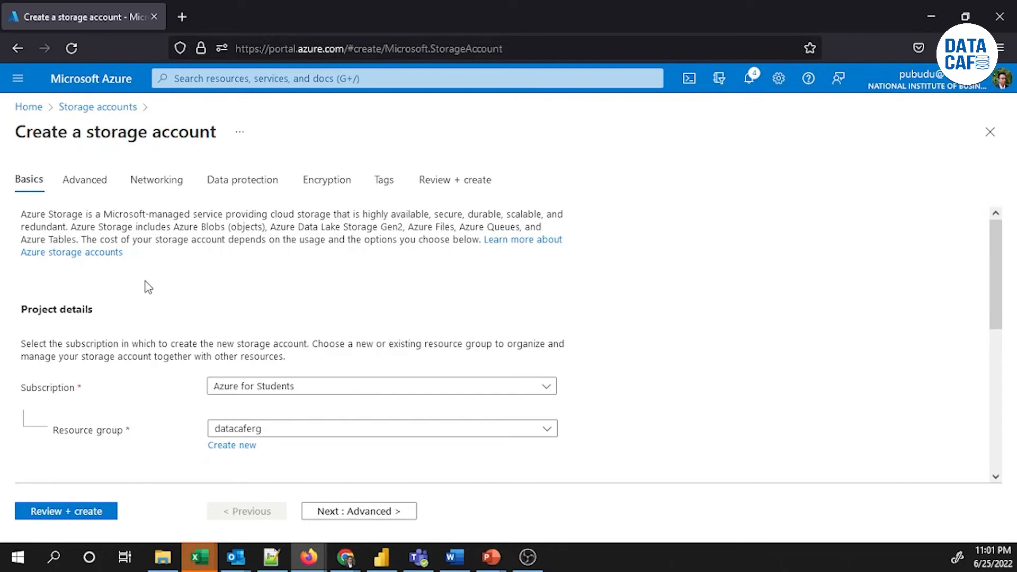
pyautogui.scroll(-3, 250, 305)
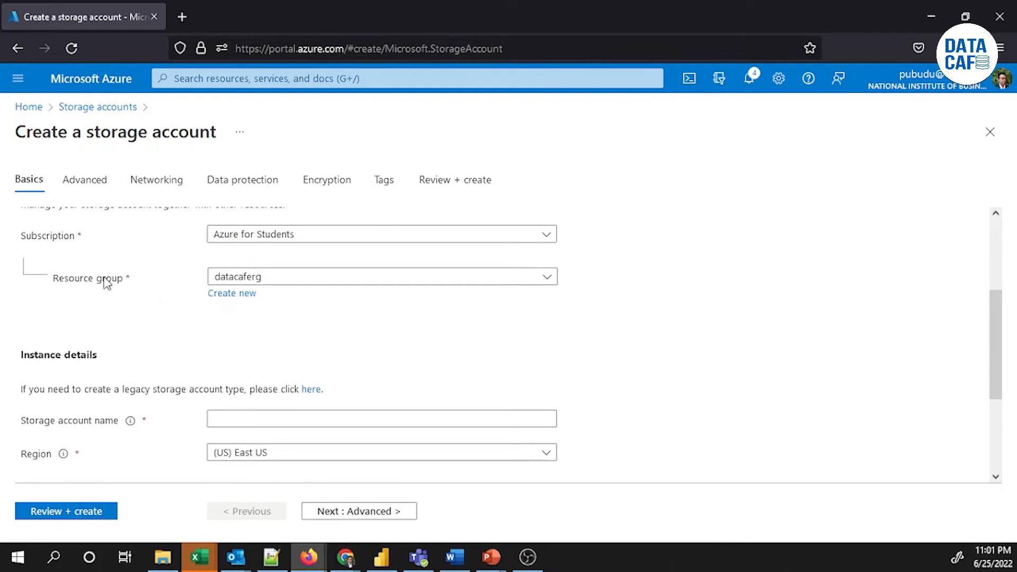
pyautogui.click(264, 278)
pyautogui.click(241, 327)
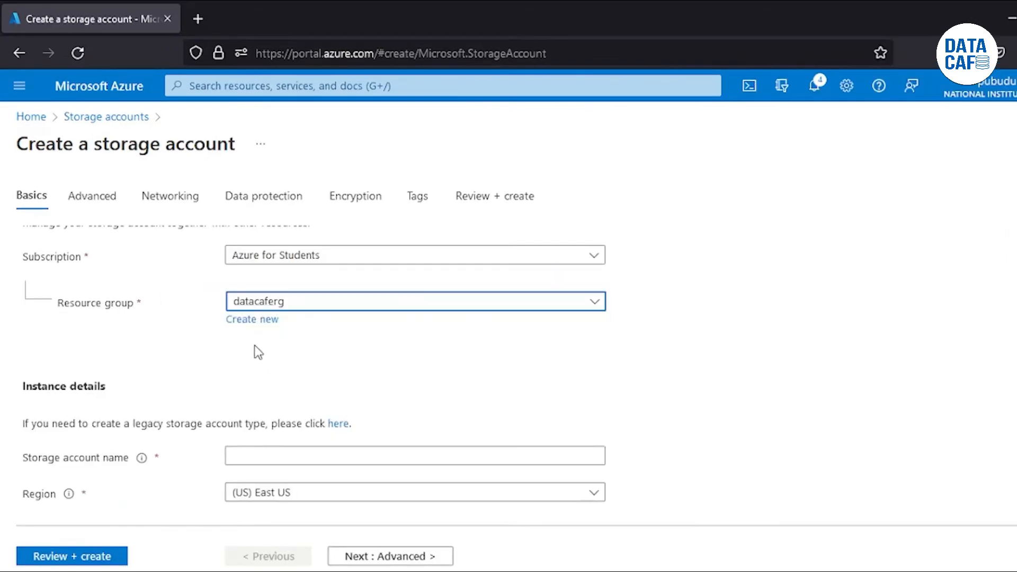
# - Name the new storage account datacafestorageaccount01
pyautogui.scroll(-2, 143, 370)
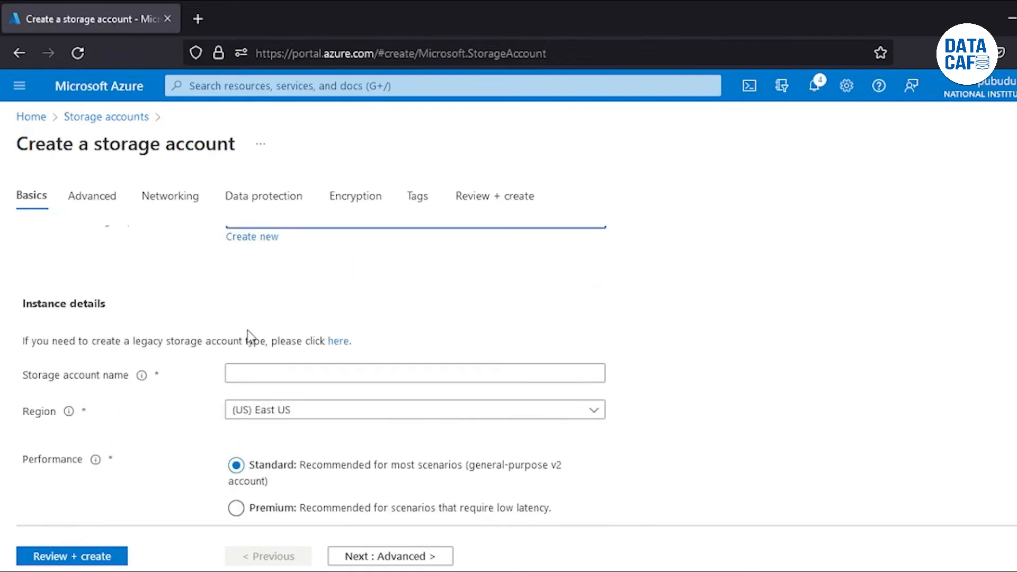
pyautogui.click(261, 377)
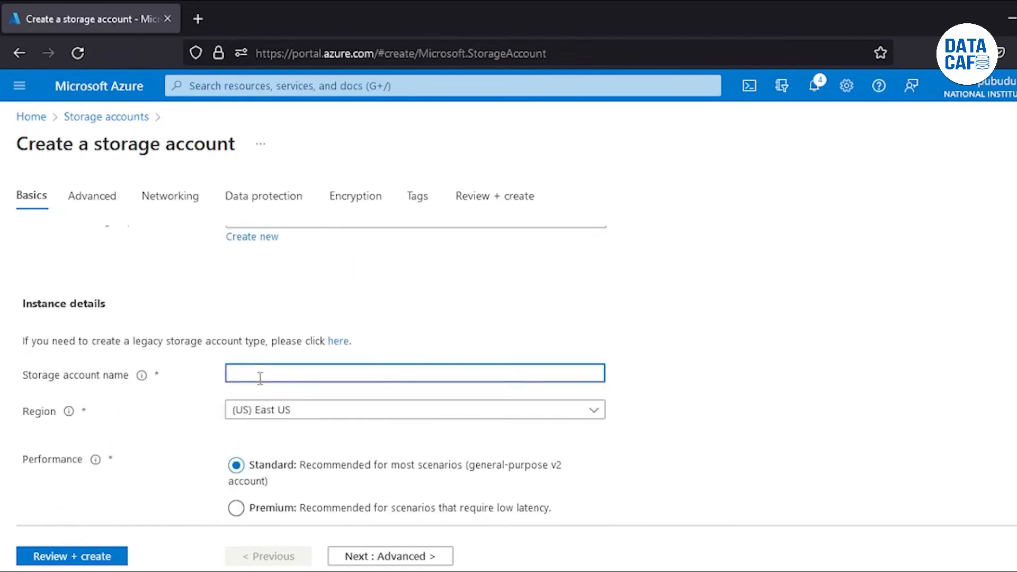
pyautogui.write('datacafestorageaccount')
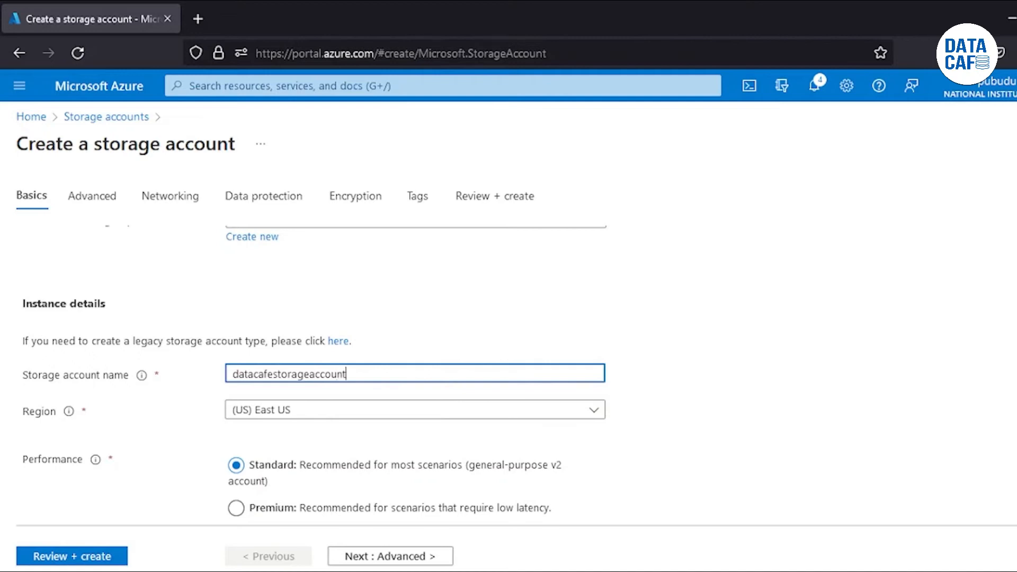
pyautogui.write('01')
# - Try the Premium performance option and list its premium account types
pyautogui.scroll(-2, 142, 424)
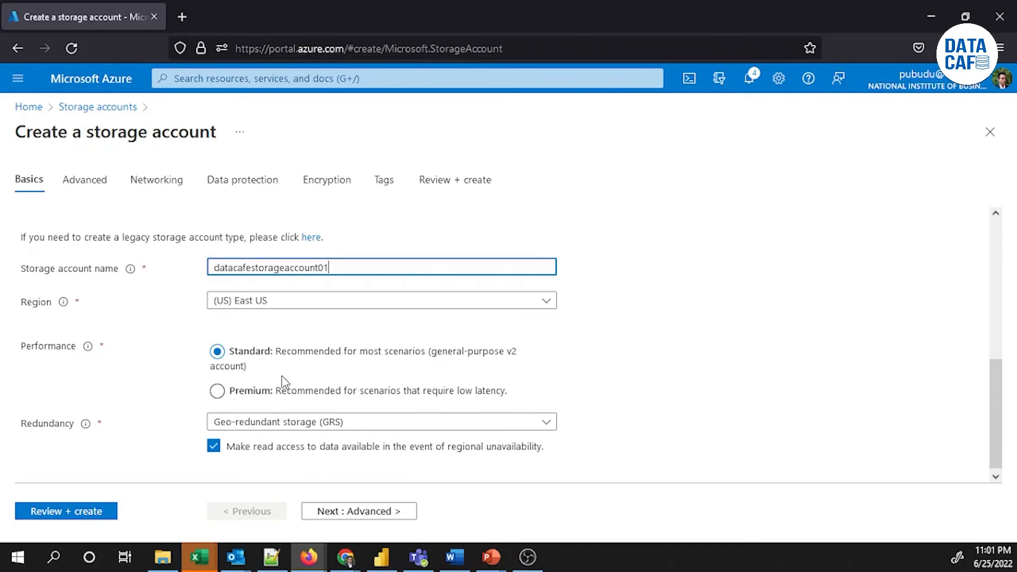
pyautogui.click(259, 369)
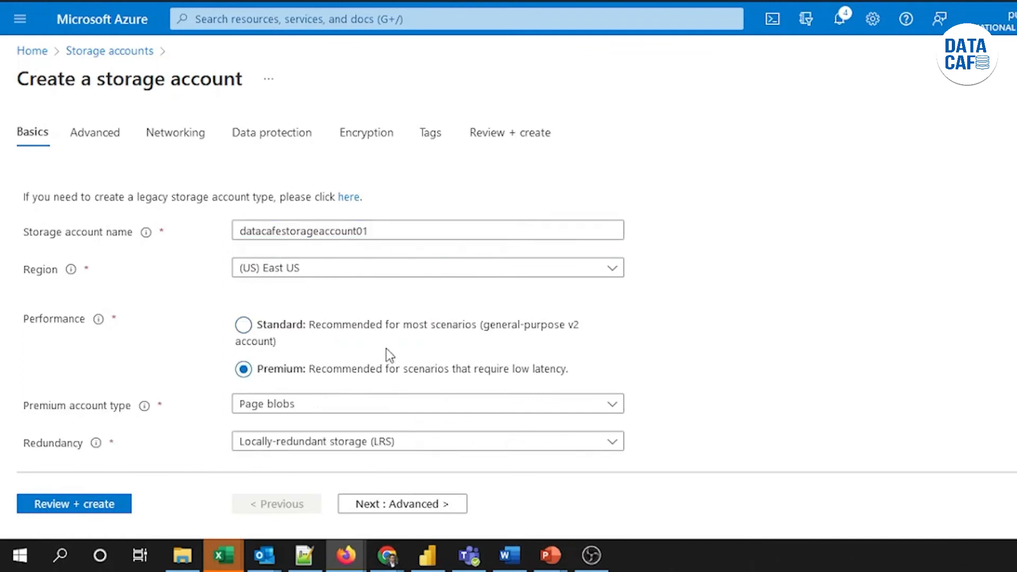
pyautogui.scroll(-1, 383, 333)
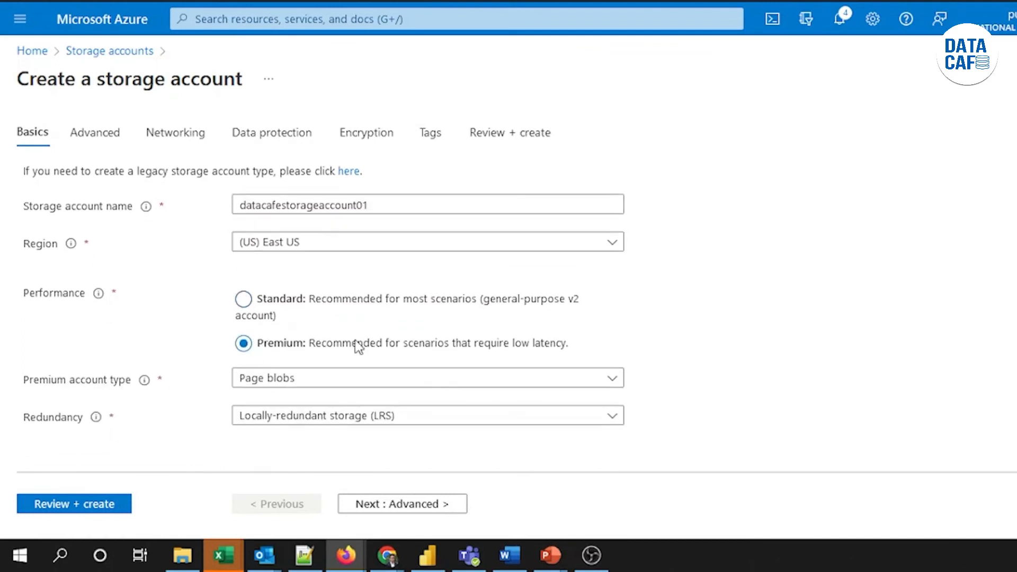
pyautogui.click(304, 379)
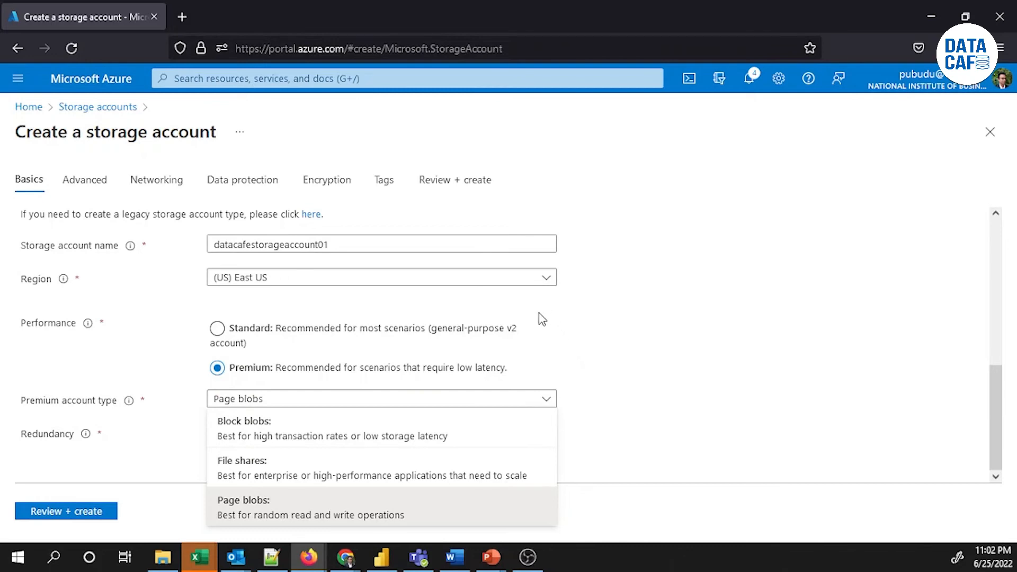
# - Set the performance to Standard with locally-redundant storage (LRS) as the redundancy option
pyautogui.click(218, 328)
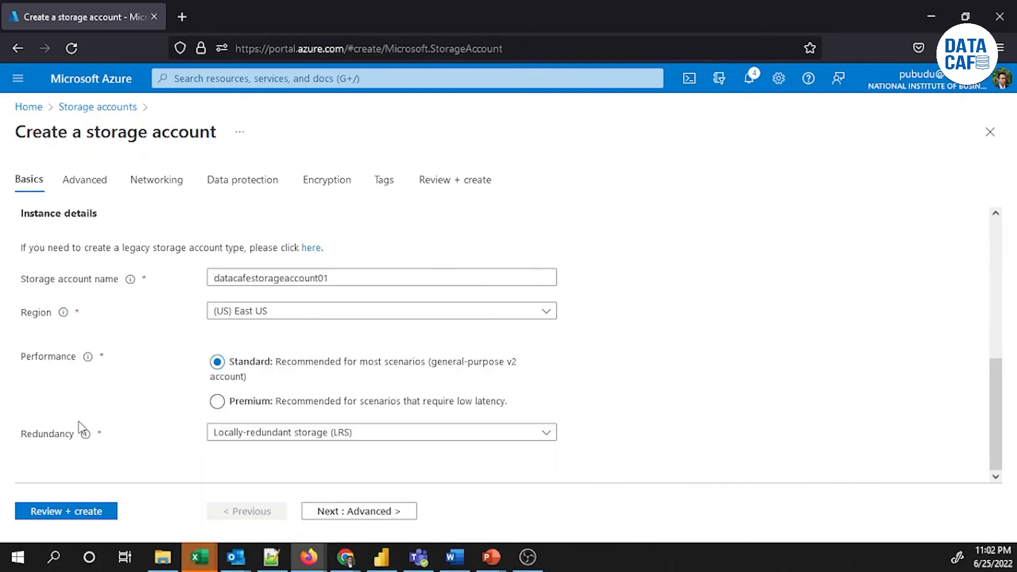
pyautogui.click(256, 440)
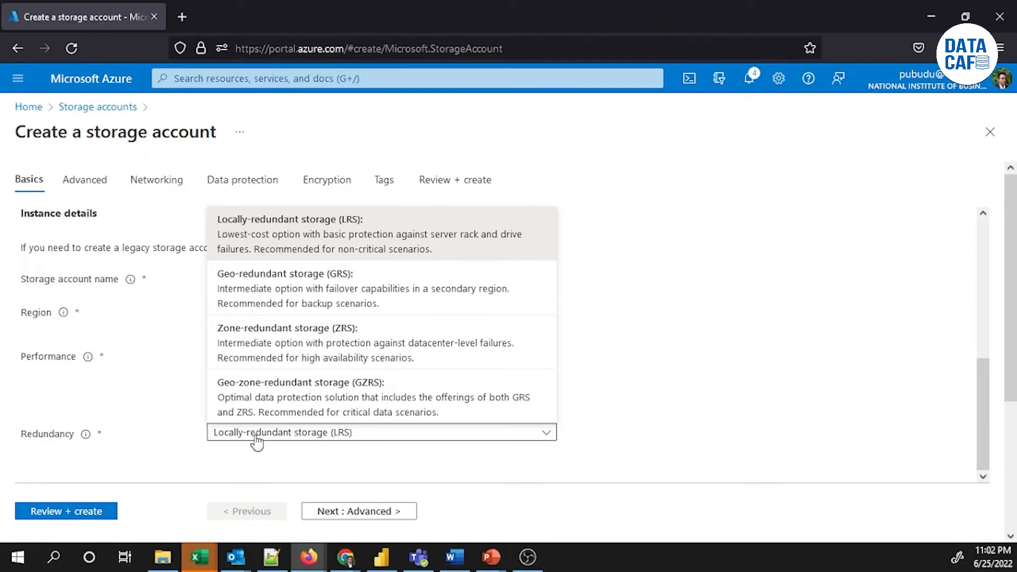
pyautogui.click(616, 403)
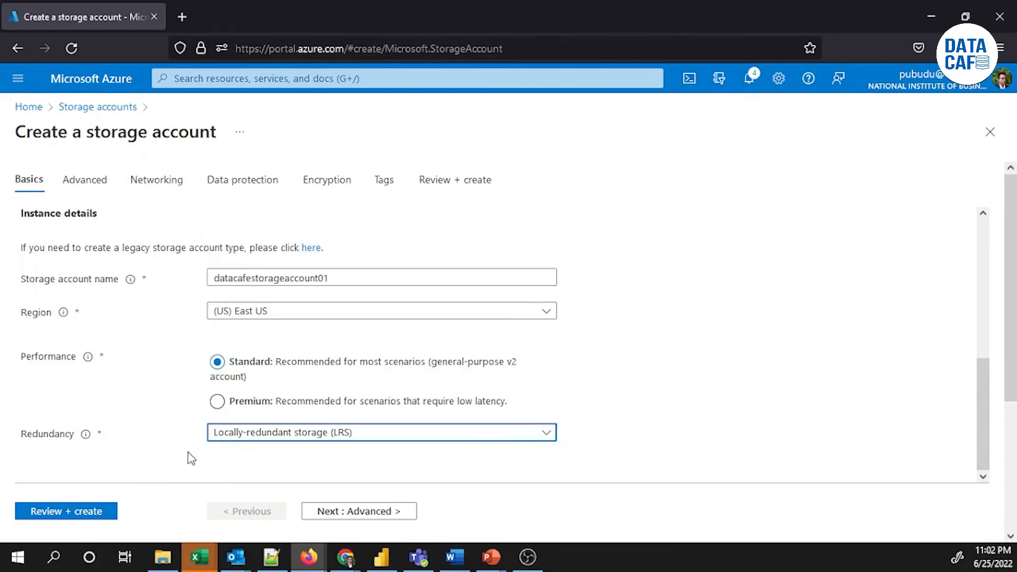
# - Review the advanced settings for security, Data Lake Storage Gen2, blob storage, access tier and Azure Files
pyautogui.click(91, 186)
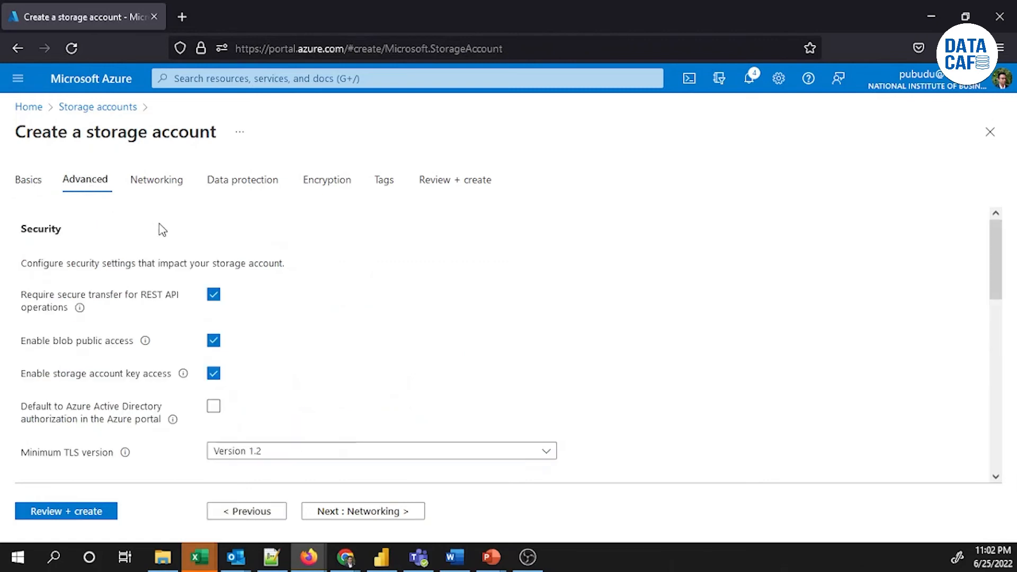
pyautogui.scroll(-3, 114, 344)
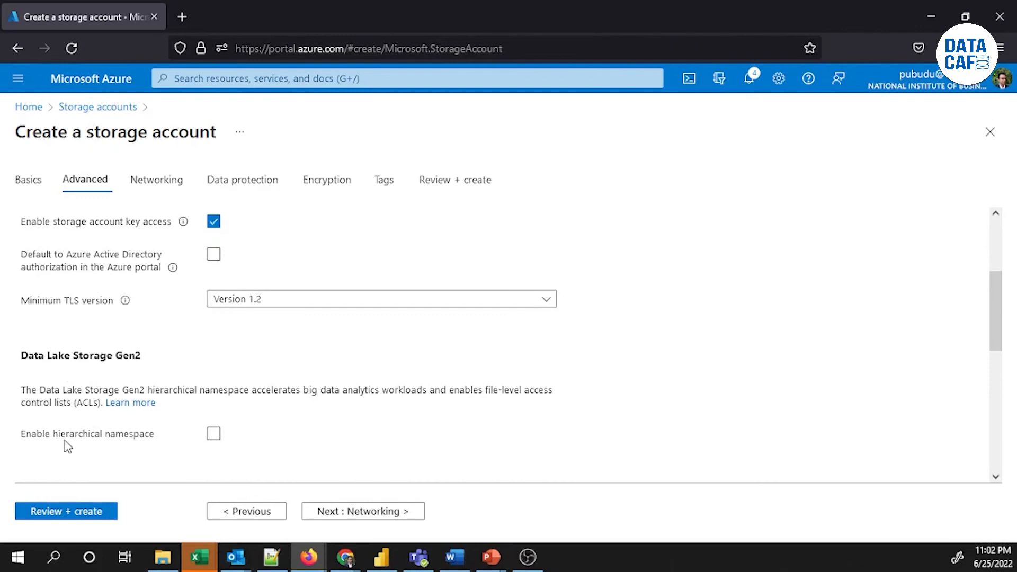
pyautogui.scroll(-3, 131, 413)
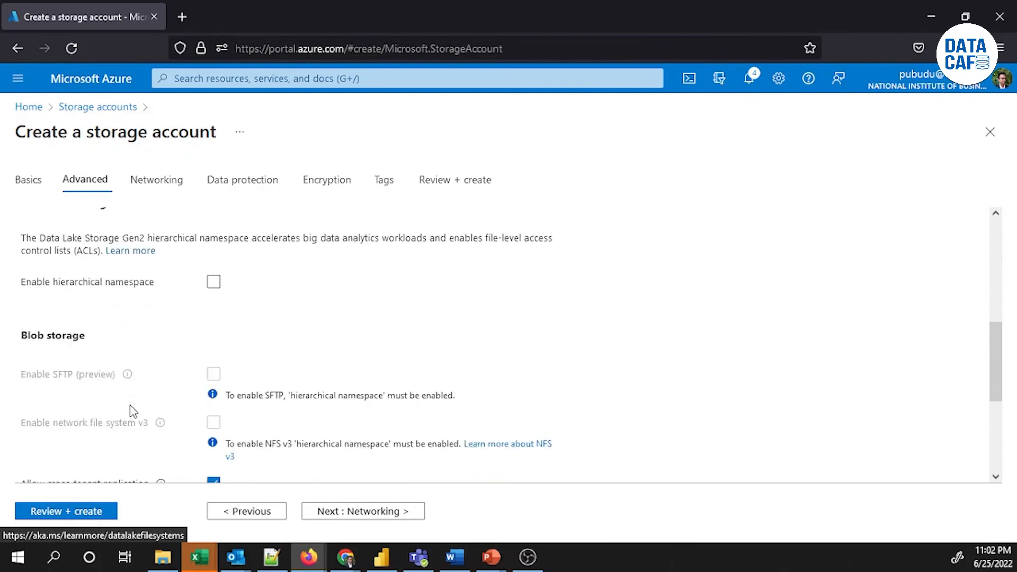
pyautogui.scroll(-6, 81, 353)
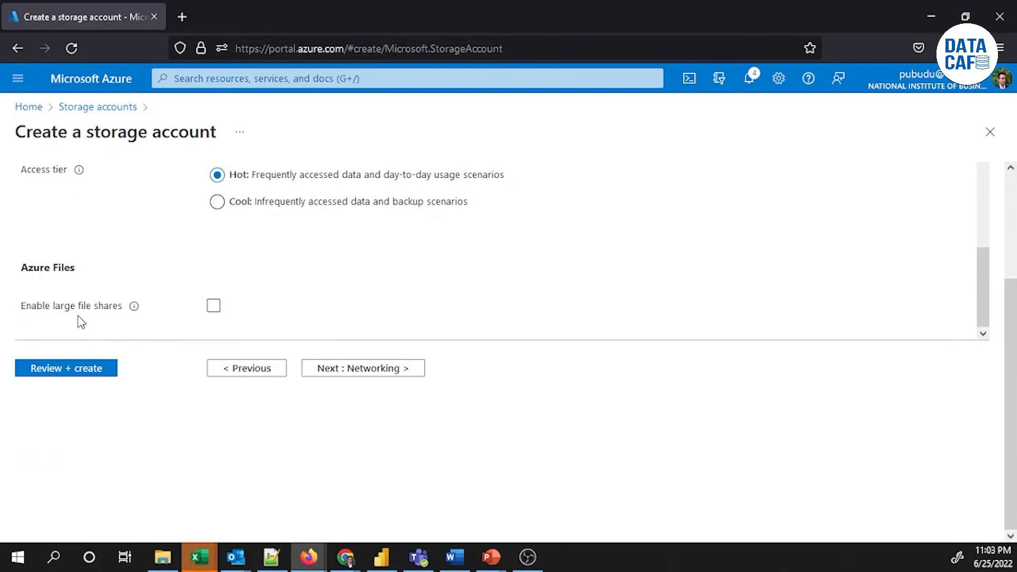
pyautogui.click(212, 310)
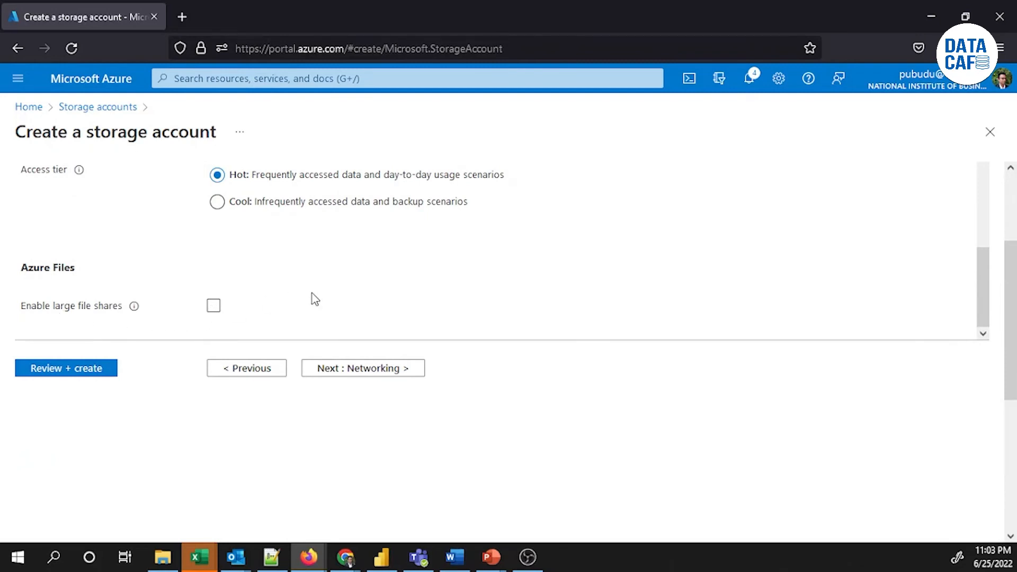
pyautogui.scroll(5, 313, 297)
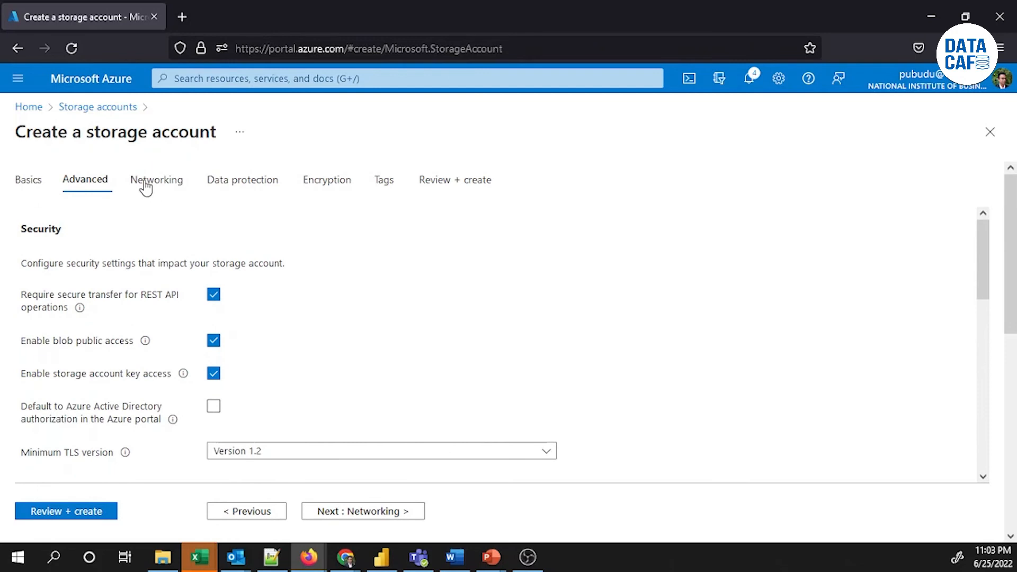
# - Review the networking, data protection, encryption and tag settings of the new storage account
pyautogui.click(144, 185)
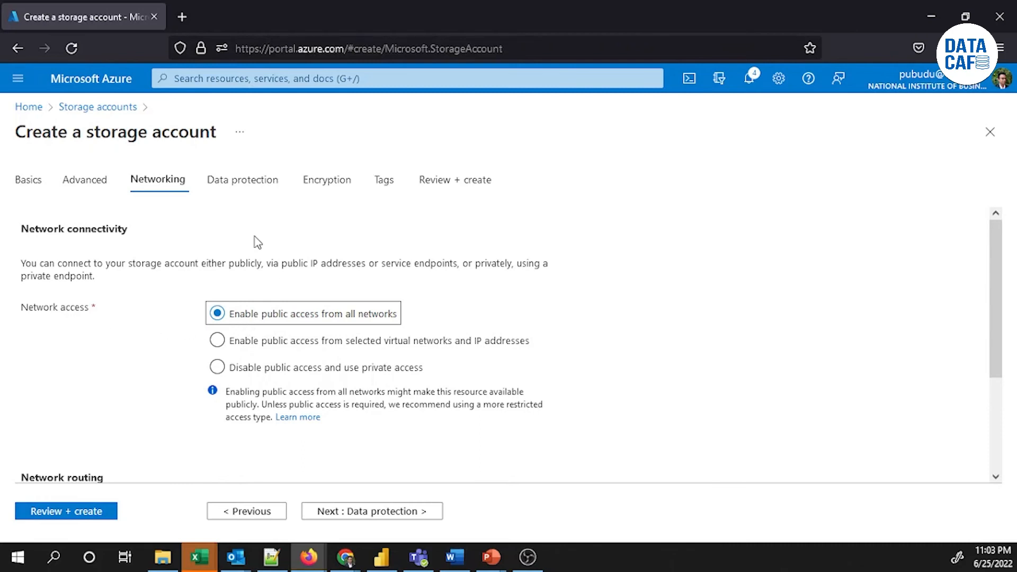
pyautogui.click(229, 186)
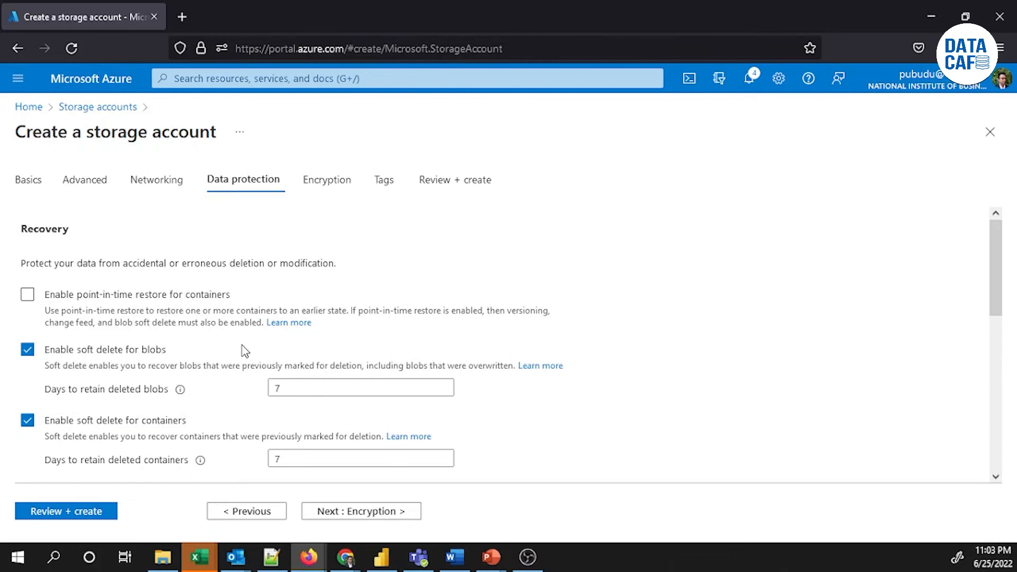
pyautogui.scroll(-5, 238, 336)
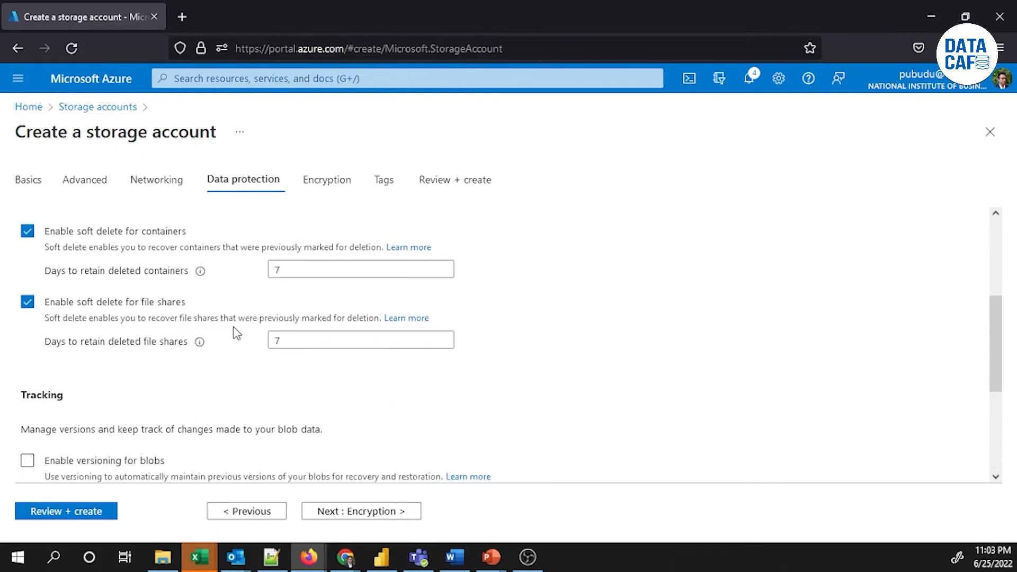
pyautogui.click(309, 183)
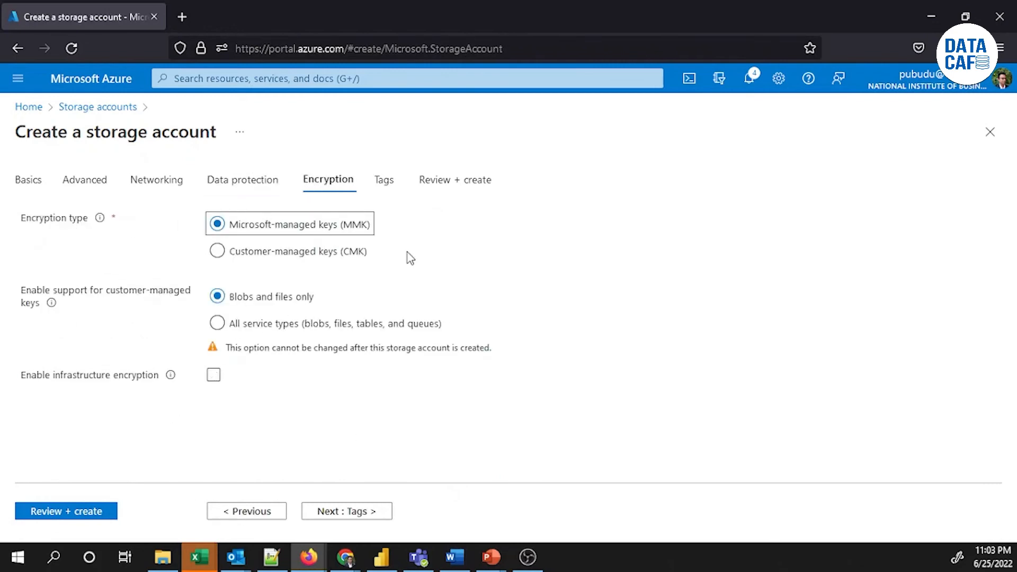
pyautogui.click(385, 182)
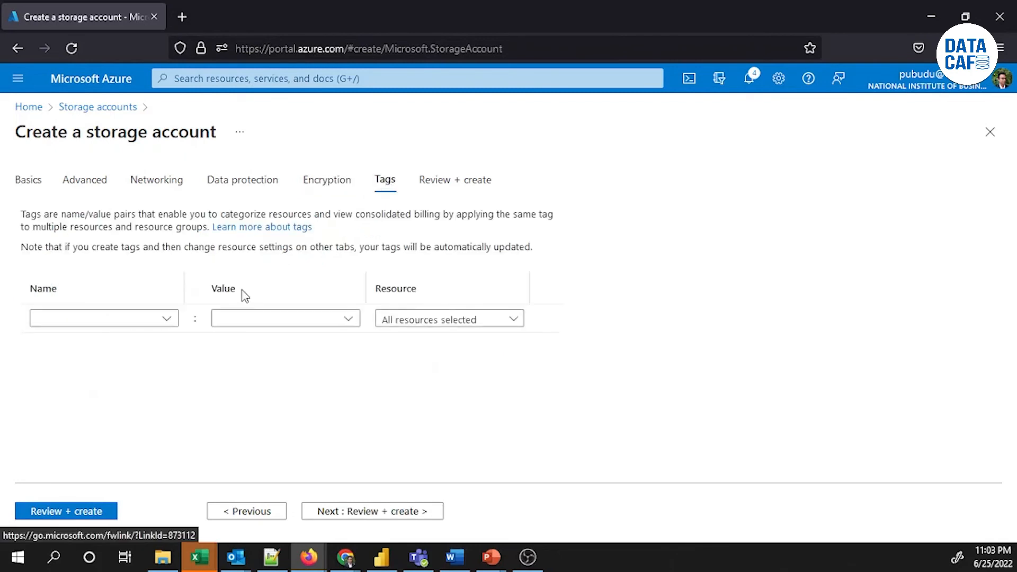
# - Validate the storage account configuration, check its summary and create the account
pyautogui.click(444, 192)
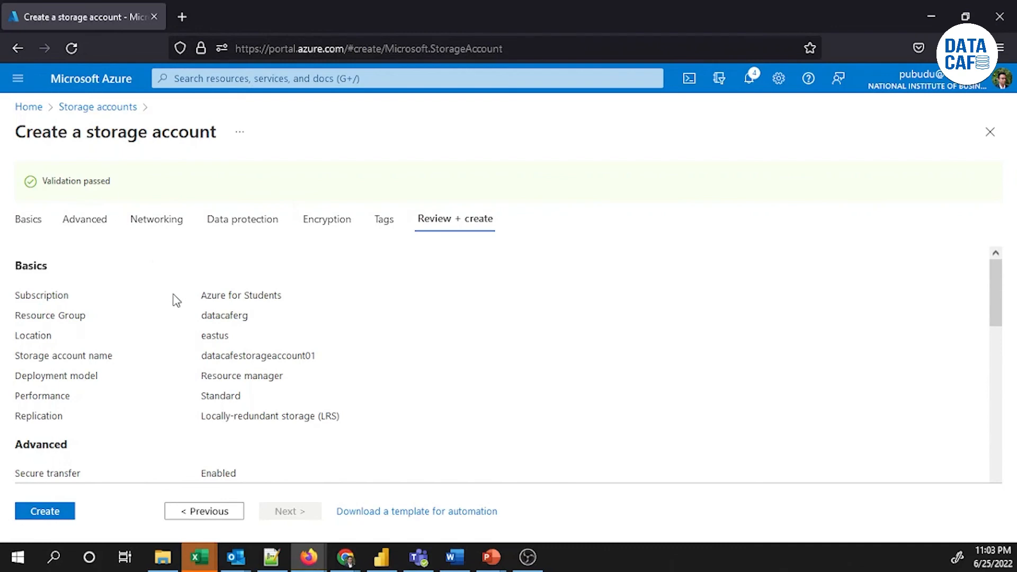
pyautogui.scroll(-3, 167, 329)
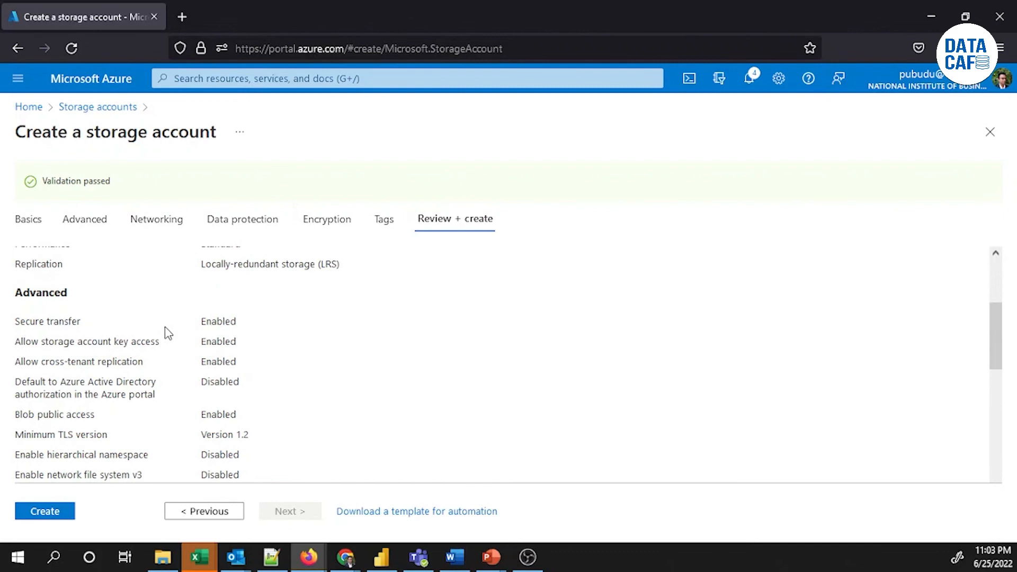
pyautogui.scroll(-3, 167, 332)
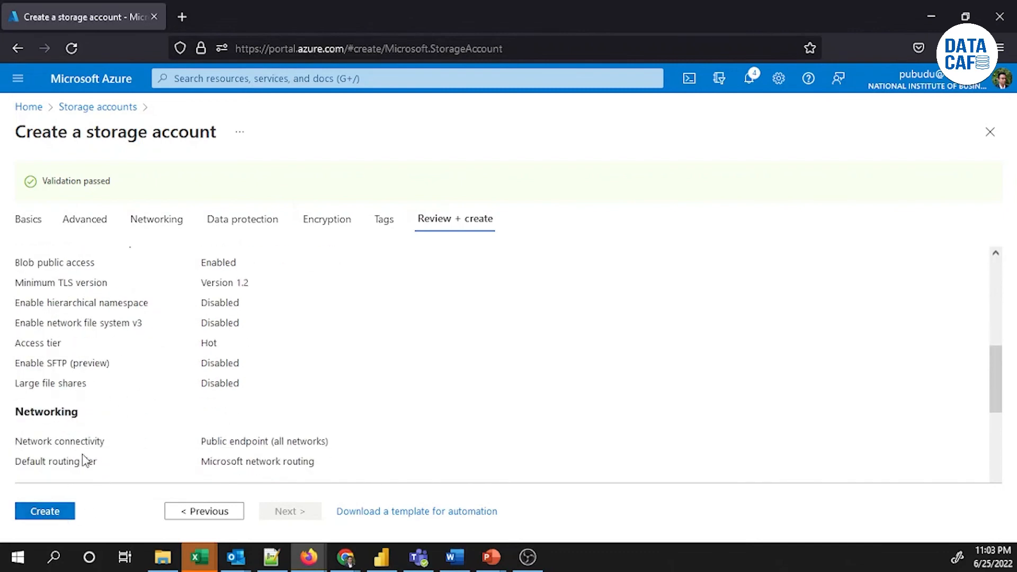
pyautogui.scroll(8, 87, 448)
pyautogui.scroll(-12, 69, 466)
pyautogui.click(31, 515)
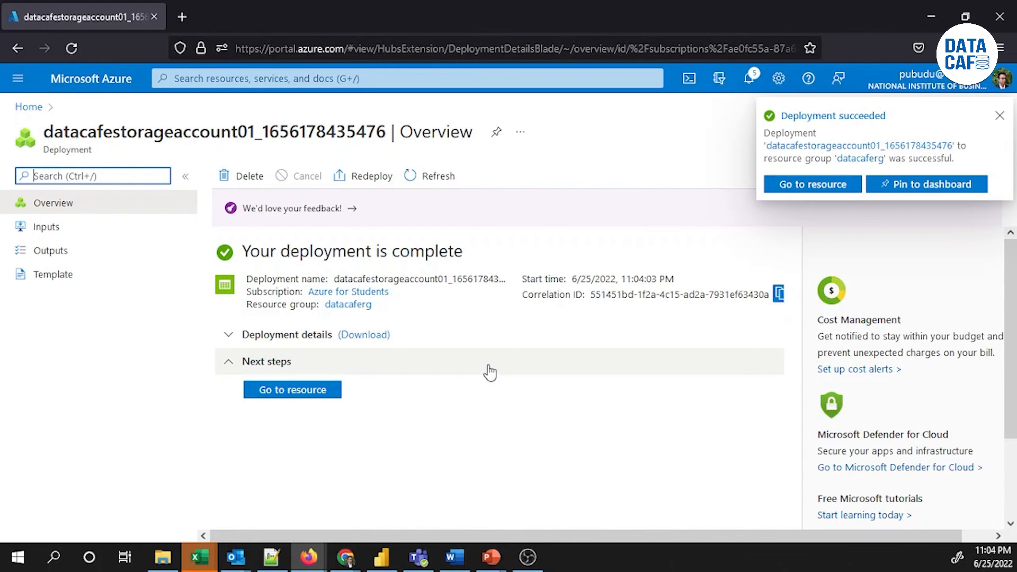
# - View the deployment details, and open datacafestorageaccount01 from the recent resources on the portal home page
pyautogui.click(1000, 116)
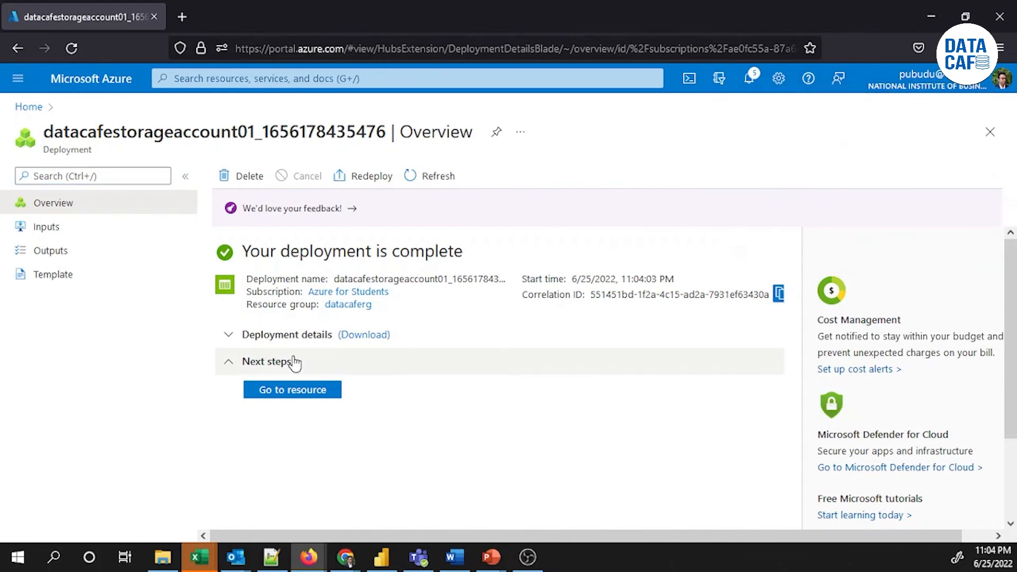
pyautogui.click(253, 336)
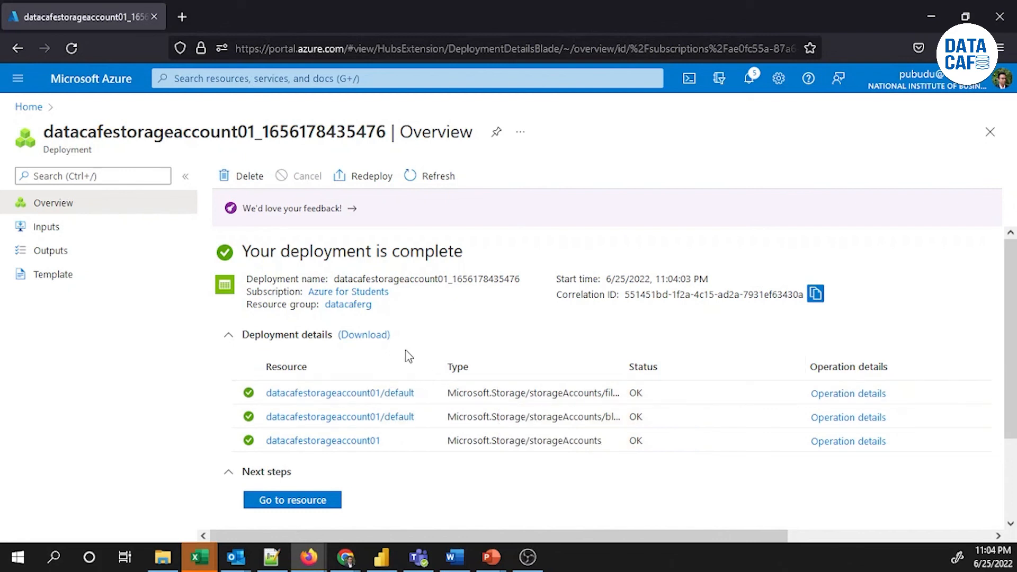
pyautogui.click(29, 108)
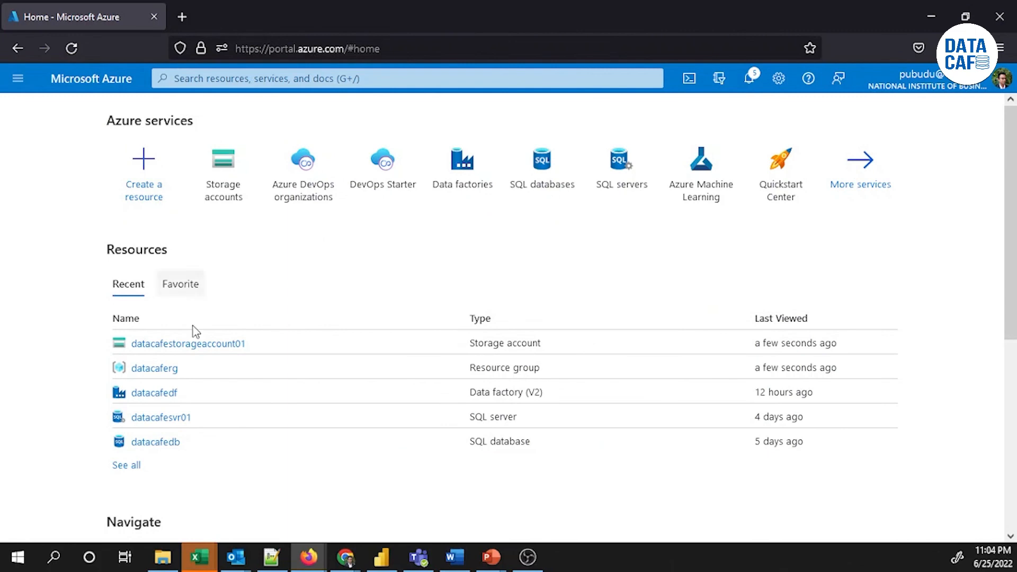
pyautogui.moveTo(212, 353)
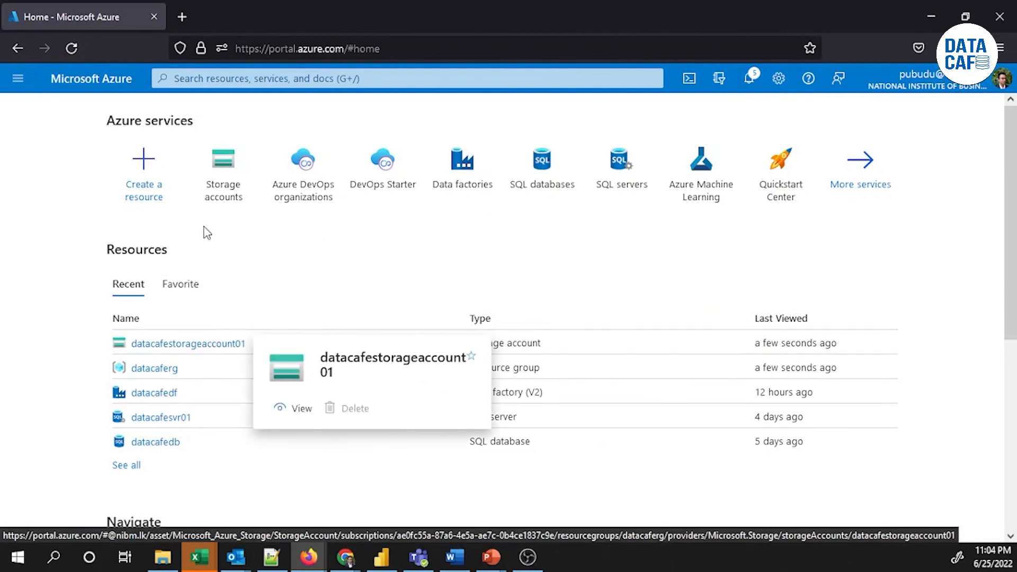
pyautogui.click(211, 346)
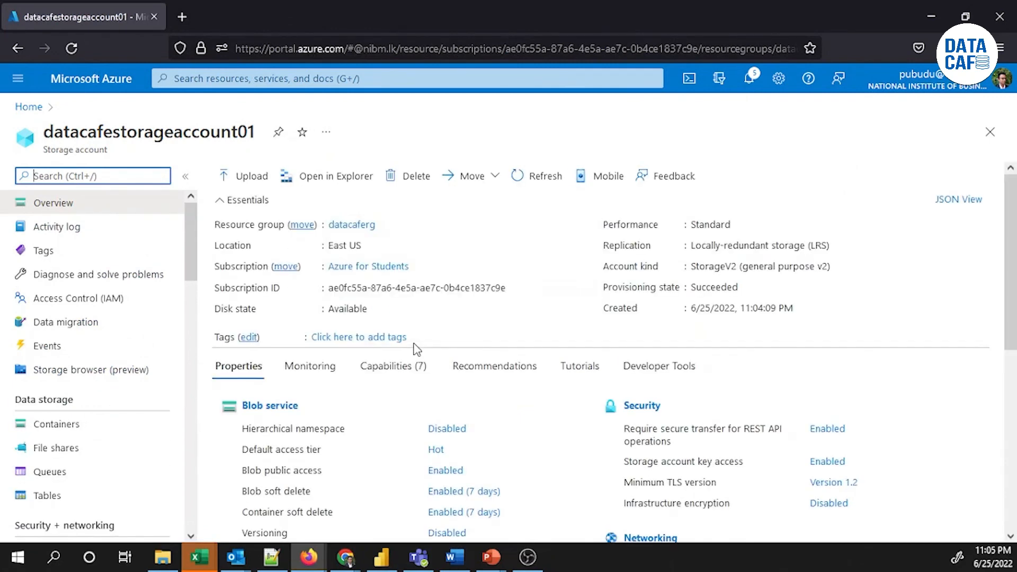
# - Examine the storage account's overview properties and available data storage and security sections, and open its storage browser
pyautogui.scroll(-3, 417, 349)
pyautogui.scroll(3, 417, 349)
pyautogui.scroll(-4, 417, 348)
pyautogui.scroll(-1, 90, 388)
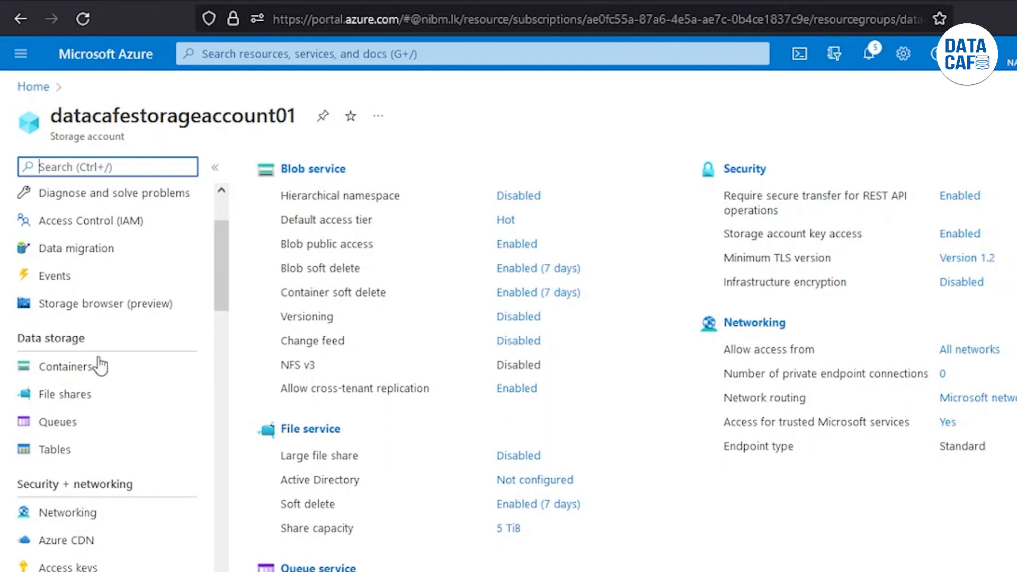
pyautogui.scroll(-3, 50, 391)
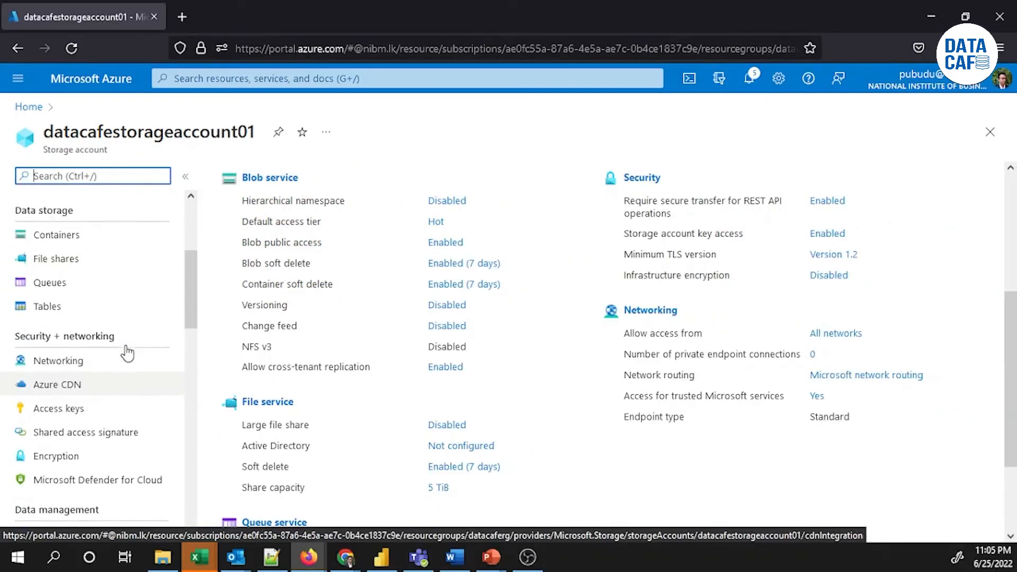
pyautogui.scroll(2, 145, 371)
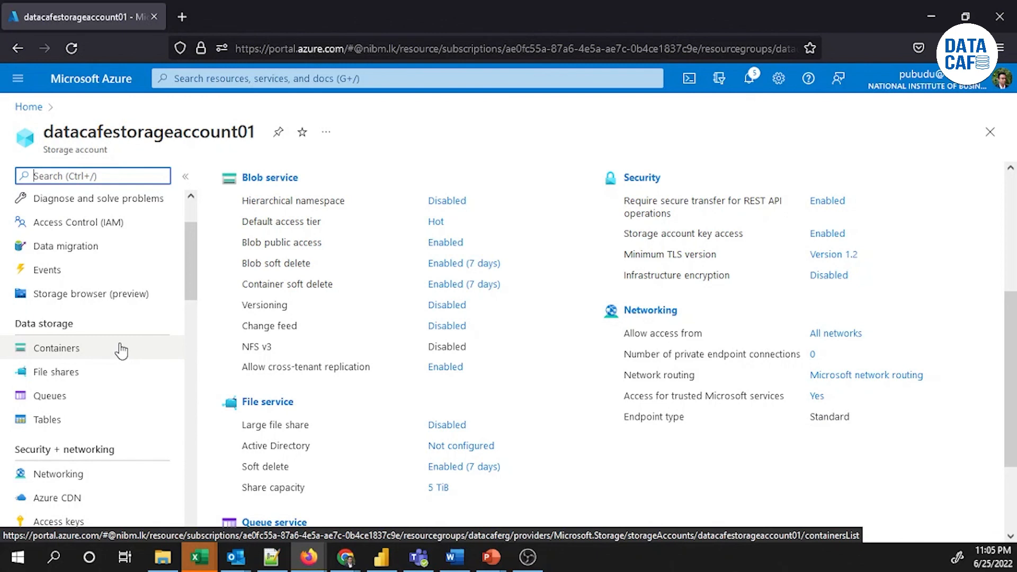
pyautogui.scroll(2, 122, 351)
pyautogui.scroll(4, 414, 329)
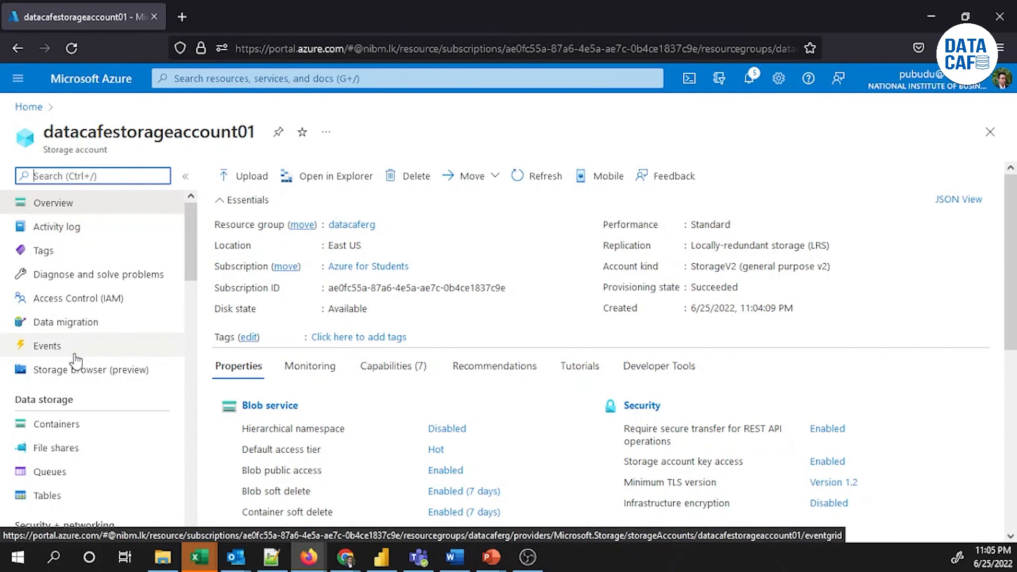
pyautogui.click(137, 373)
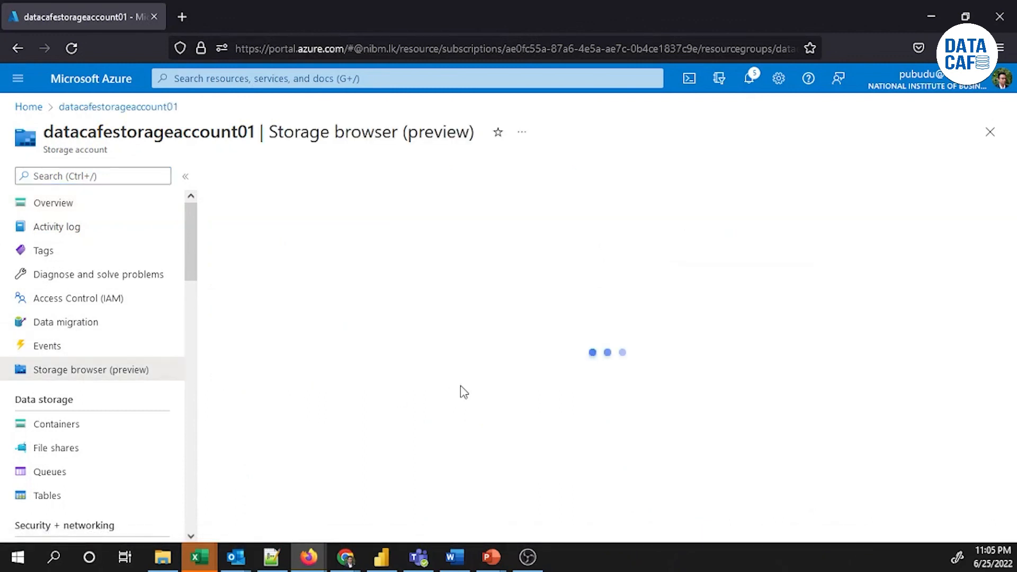